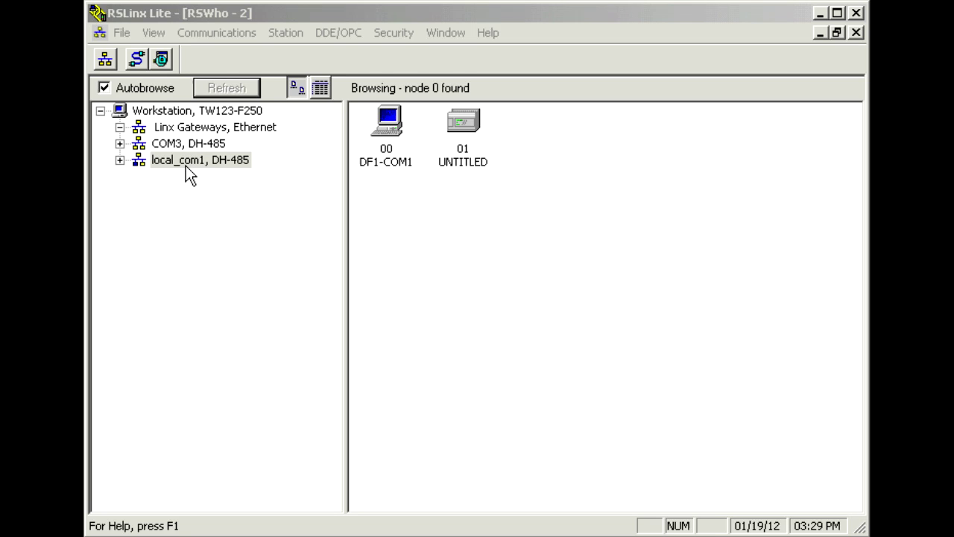
- Turn off Autobrowse and remove the configured COM3 and local_com1 drivers, stopping each one before deleting it
left_click(123, 90)
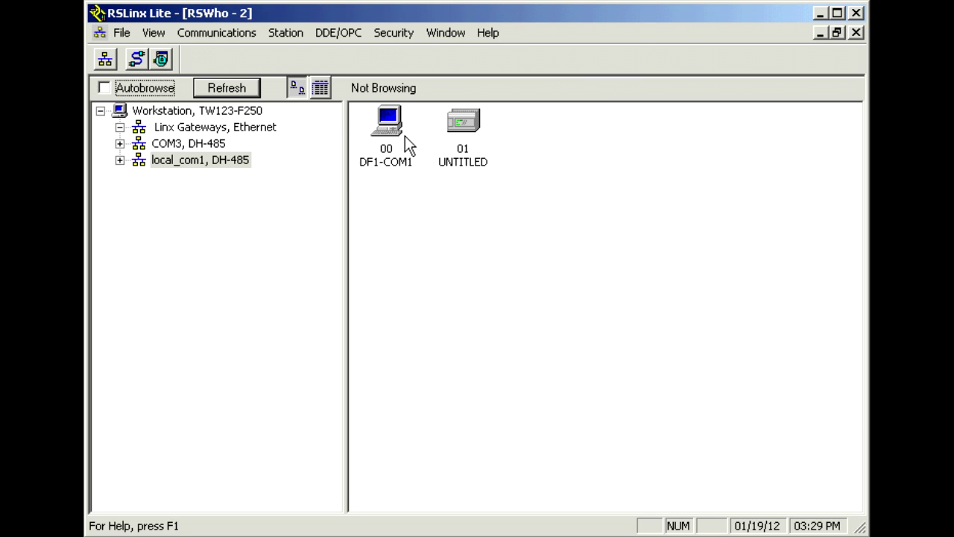
left_click(137, 63)
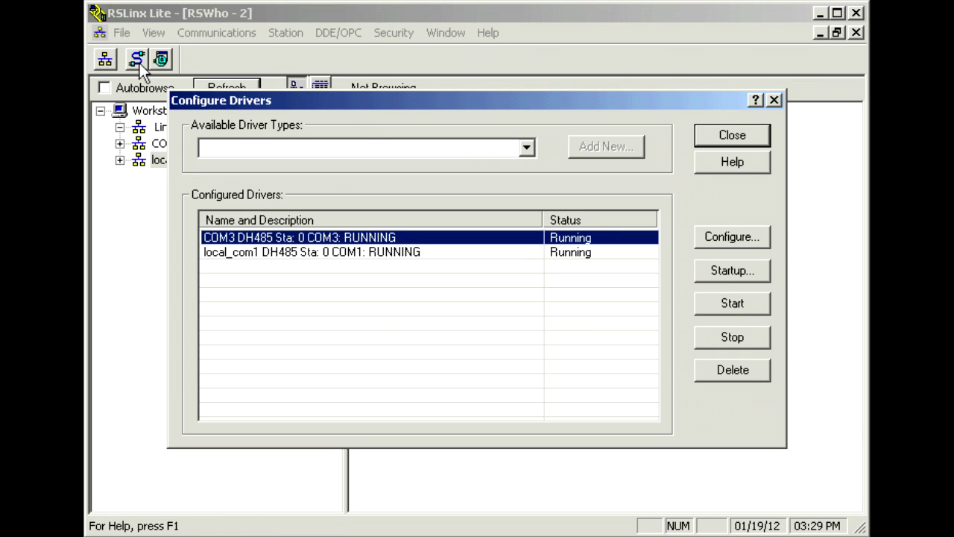
left_click(737, 337)
left_click(728, 375)
left_click(616, 237)
left_click(699, 340)
left_click(715, 369)
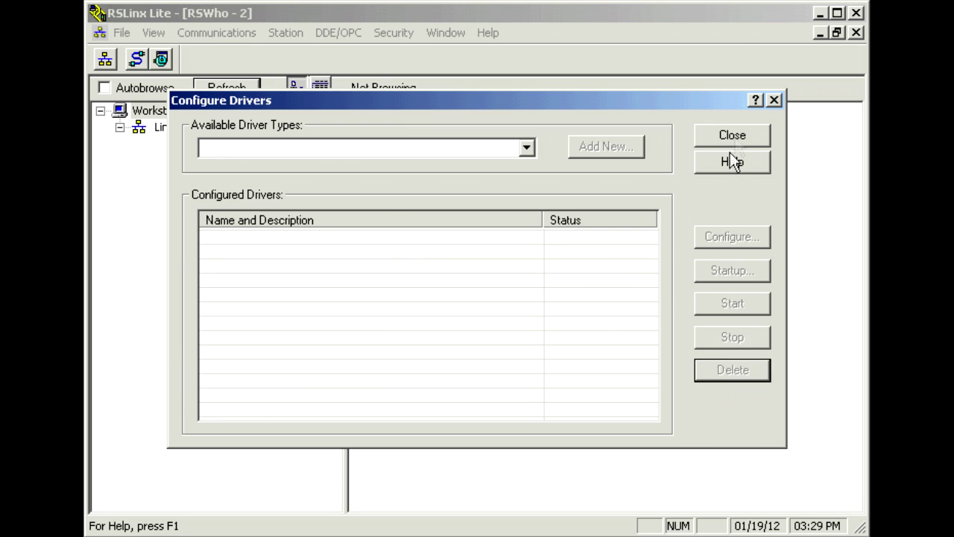
left_click(732, 135)
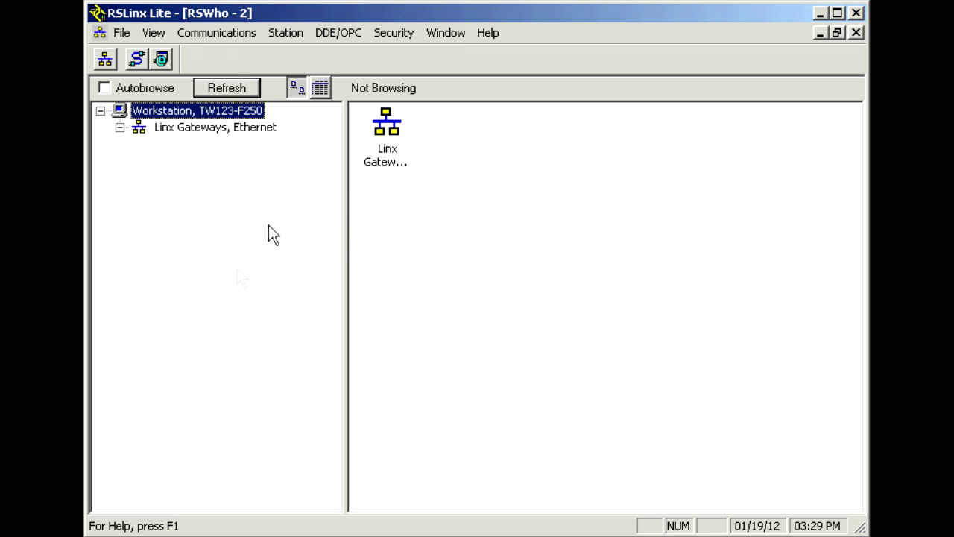
- Add a new RS-232 DF1 devices driver and name it COM1
left_click(134, 61)
left_click(527, 148)
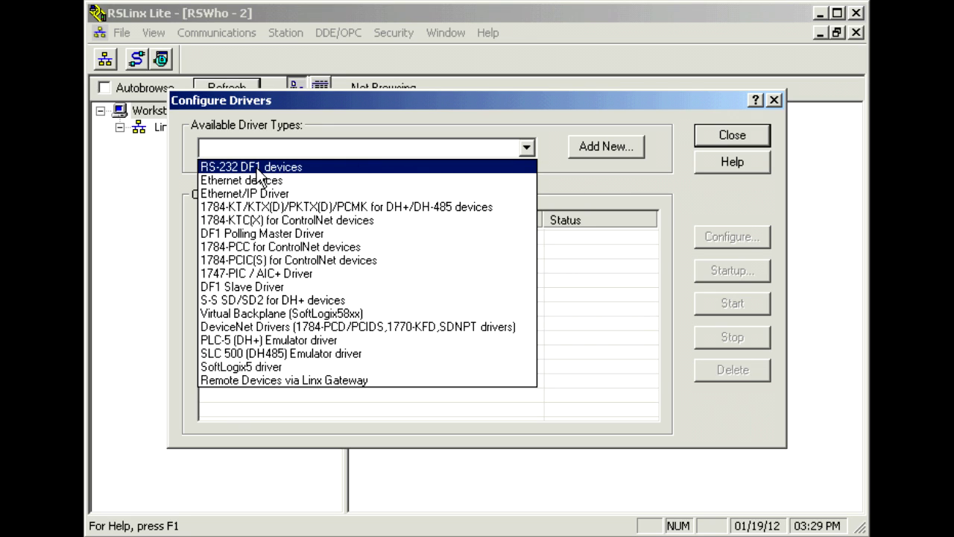
left_click(277, 165)
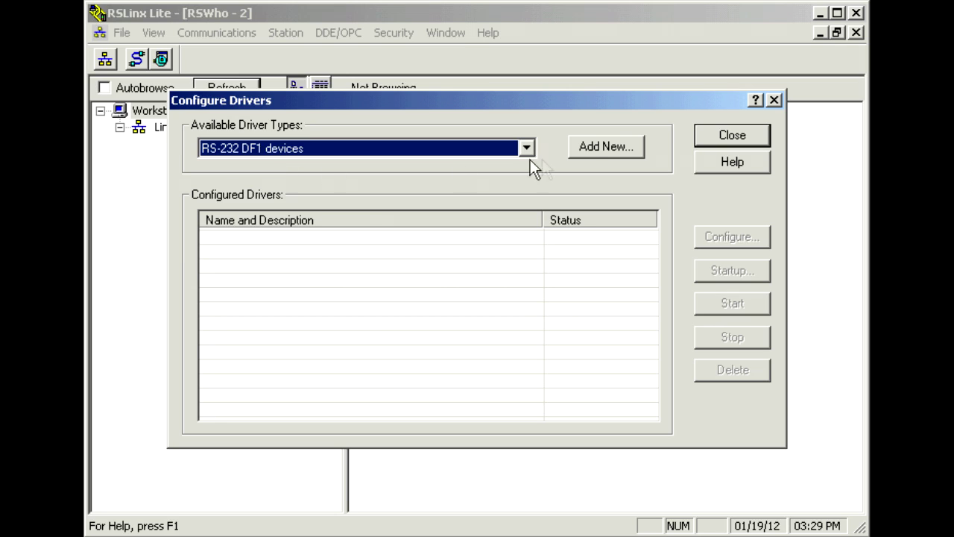
left_click(595, 155)
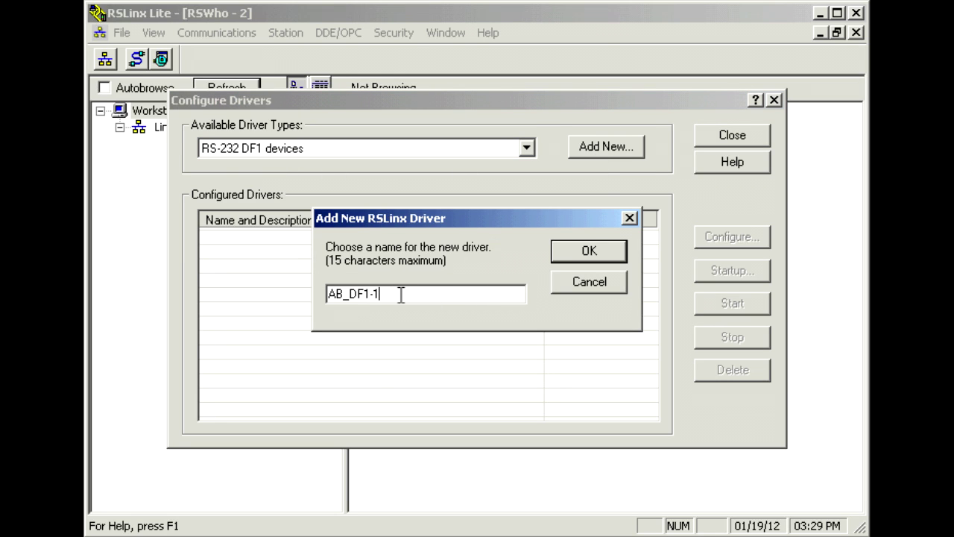
left_click_drag(401, 295, 330, 295)
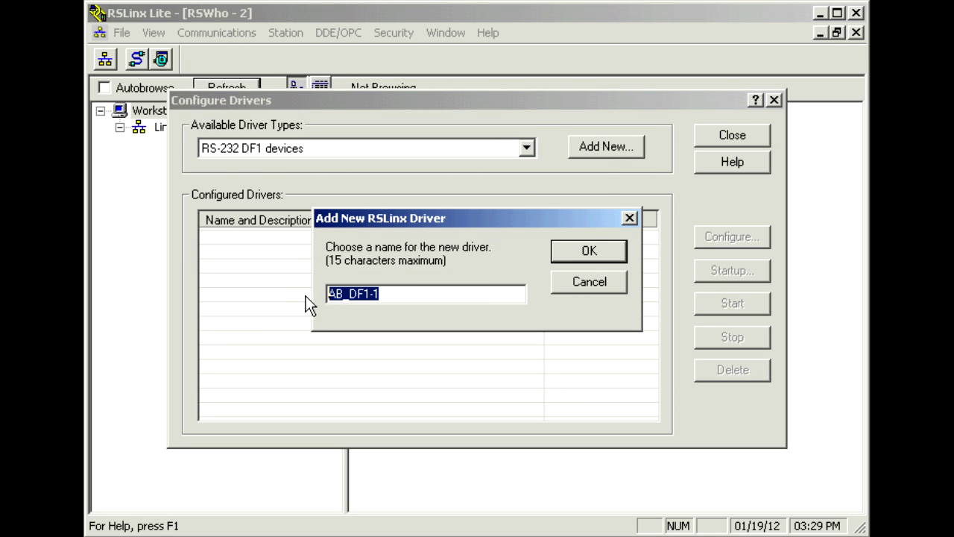
type("COM!")
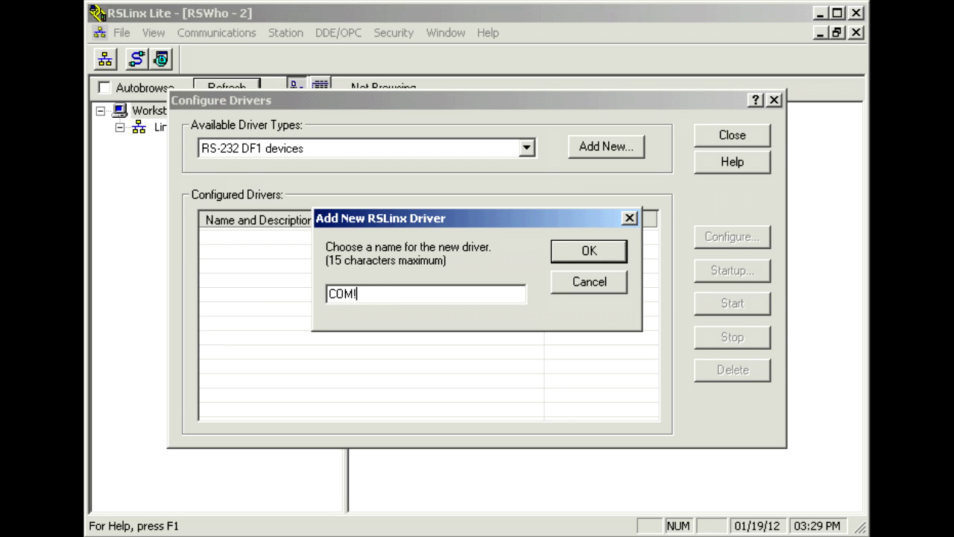
key("BackSpace")
type("1")
left_click(590, 253)
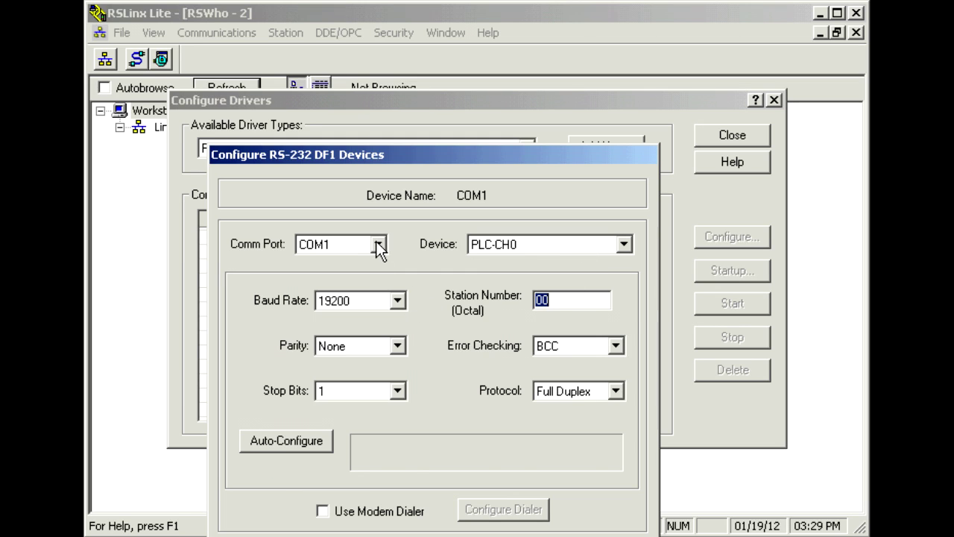
- Set the COM1 driver's device to SLC-CH0/Micro/PanelView, auto-configure its communication settings and accept them
left_click(520, 248)
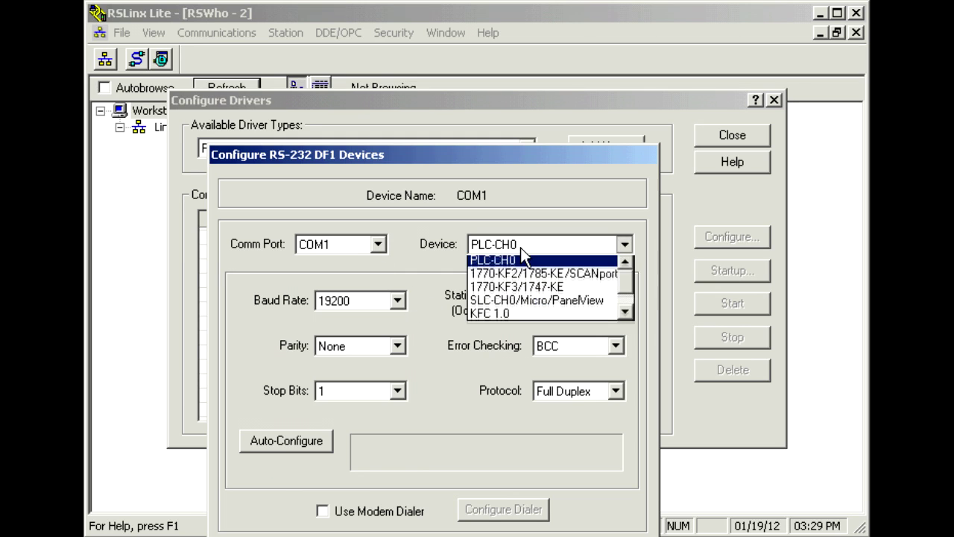
left_click(536, 308)
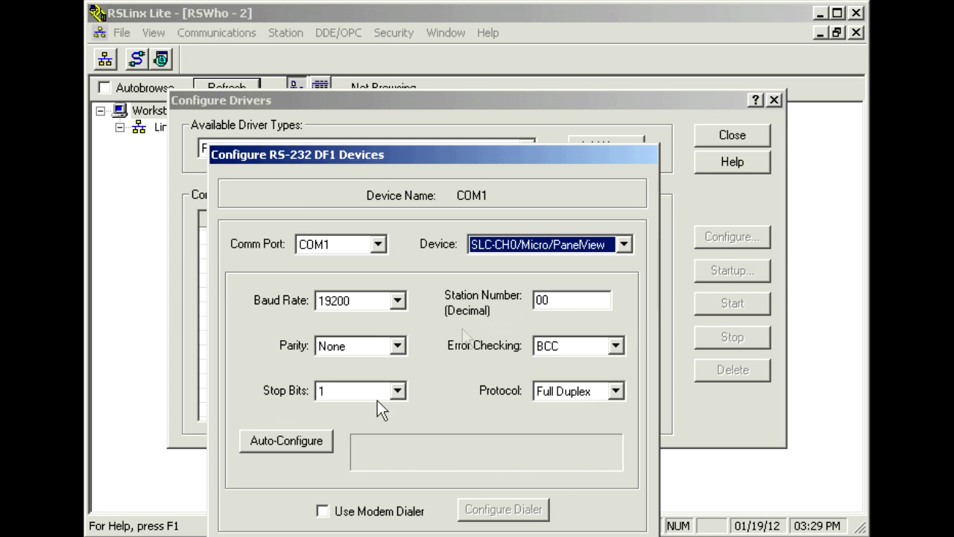
left_click(308, 443)
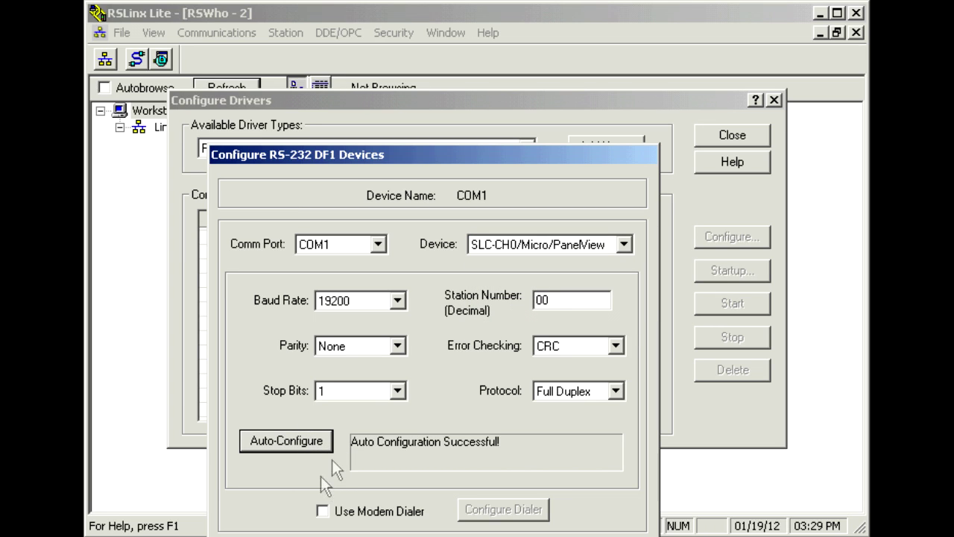
left_click_drag(416, 155, 442, 42)
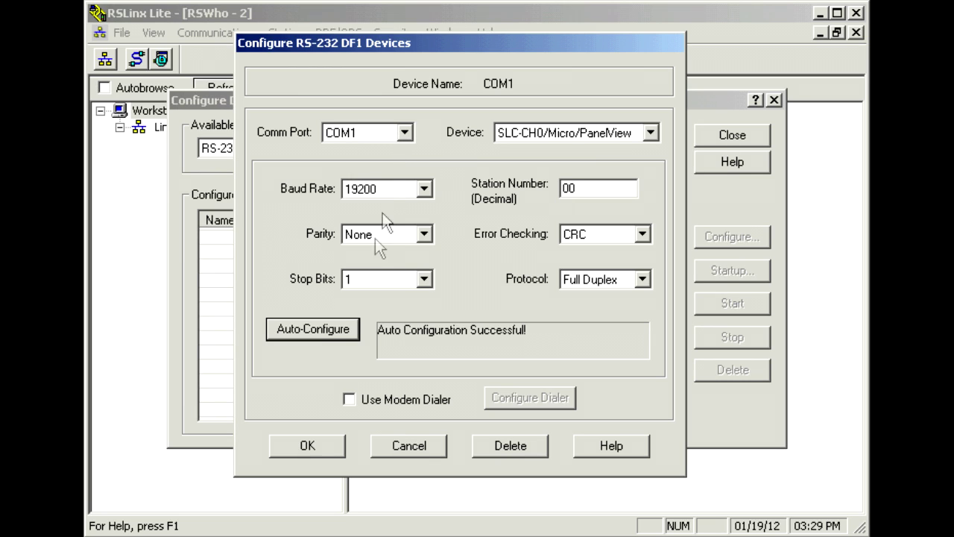
left_click(320, 451)
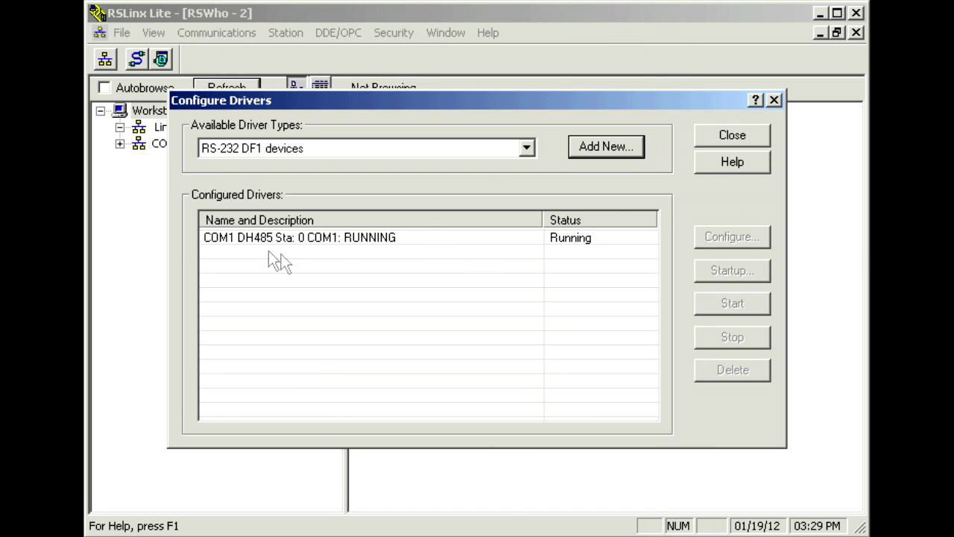
- Add another RS-232 DF1 devices driver and name it COM3
left_click(529, 149)
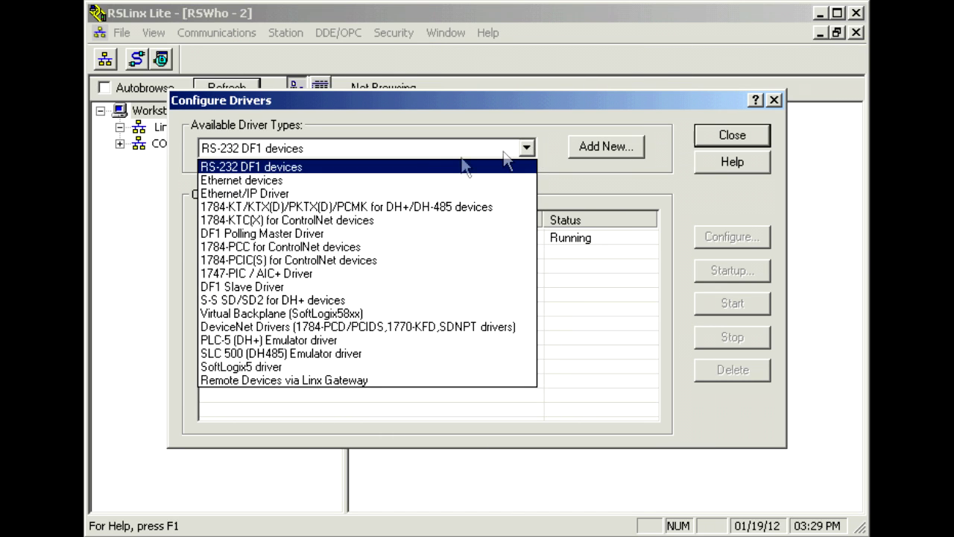
left_click(276, 165)
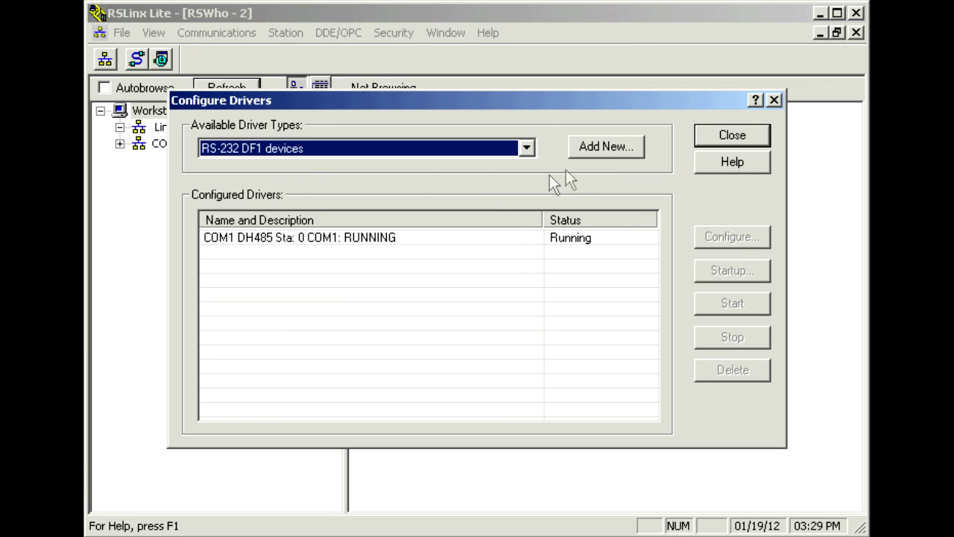
left_click(588, 149)
left_click(395, 295)
left_click_drag(395, 295, 266, 292)
type("COM3")
left_click(558, 251)
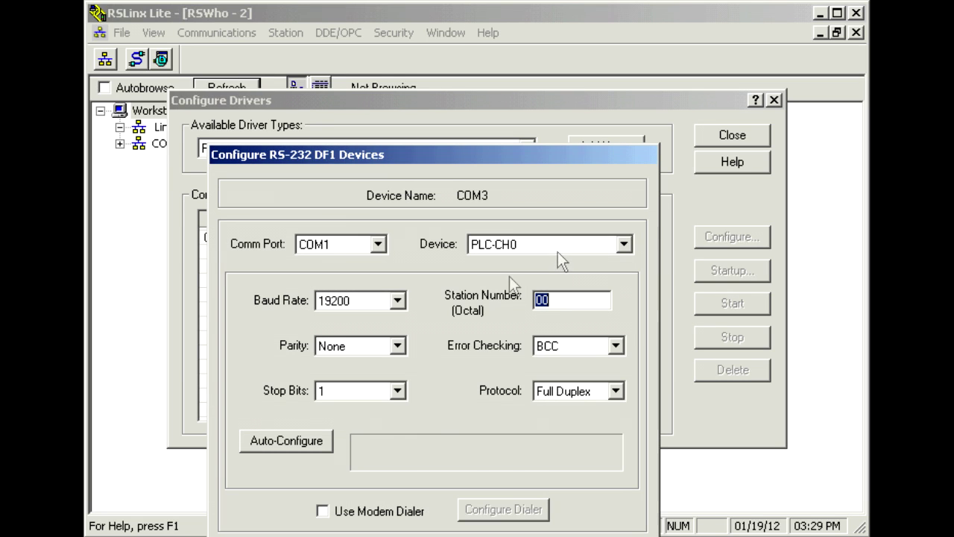
- Configure the COM3 driver with comm port COM3 and device SLC-CH0/Micro/PanelView, auto-configure it and accept the settings
left_click(378, 245)
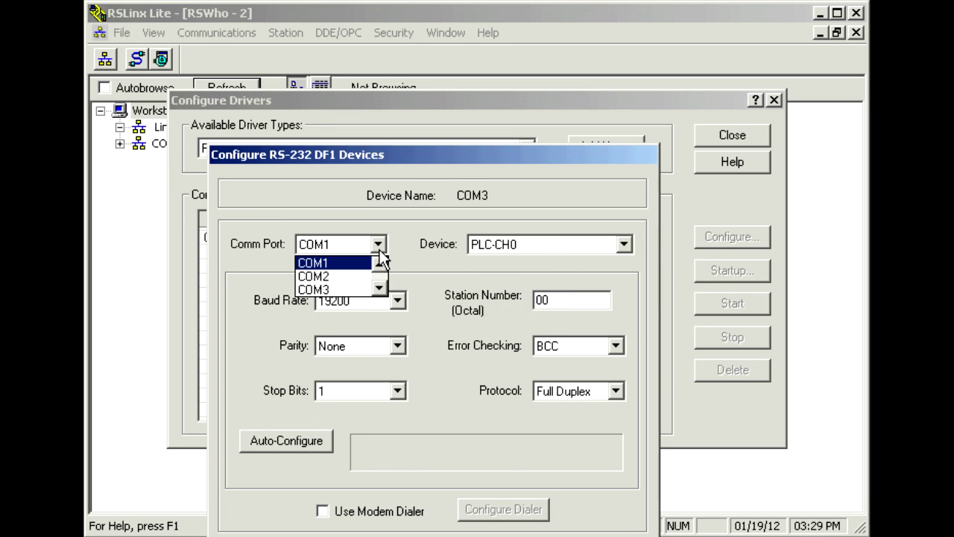
left_click(343, 289)
left_click(503, 253)
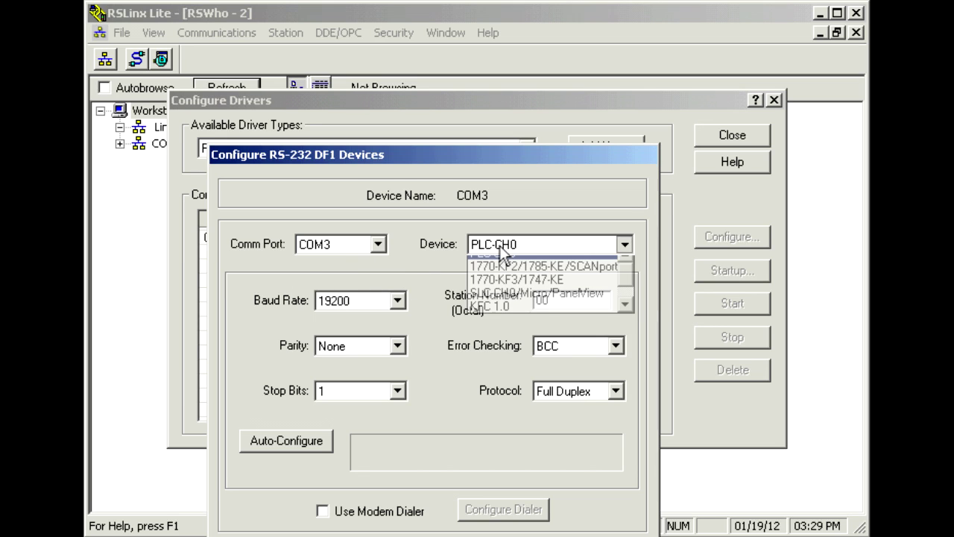
left_click(527, 302)
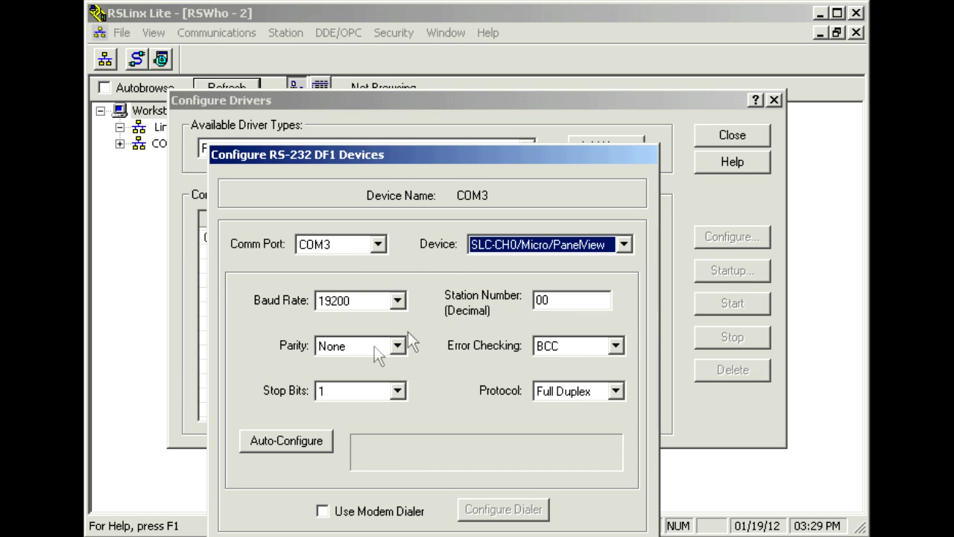
left_click(288, 440)
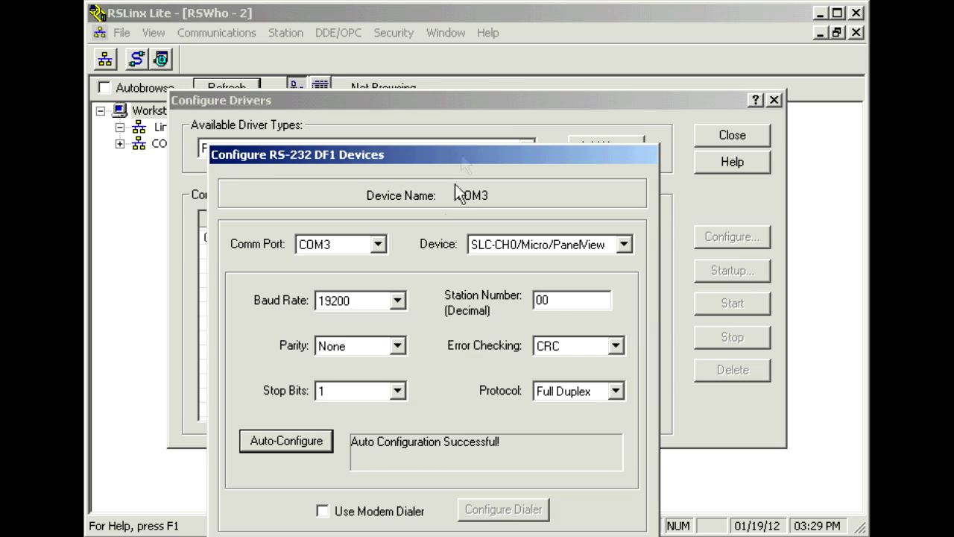
left_click_drag(493, 100, 521, 42)
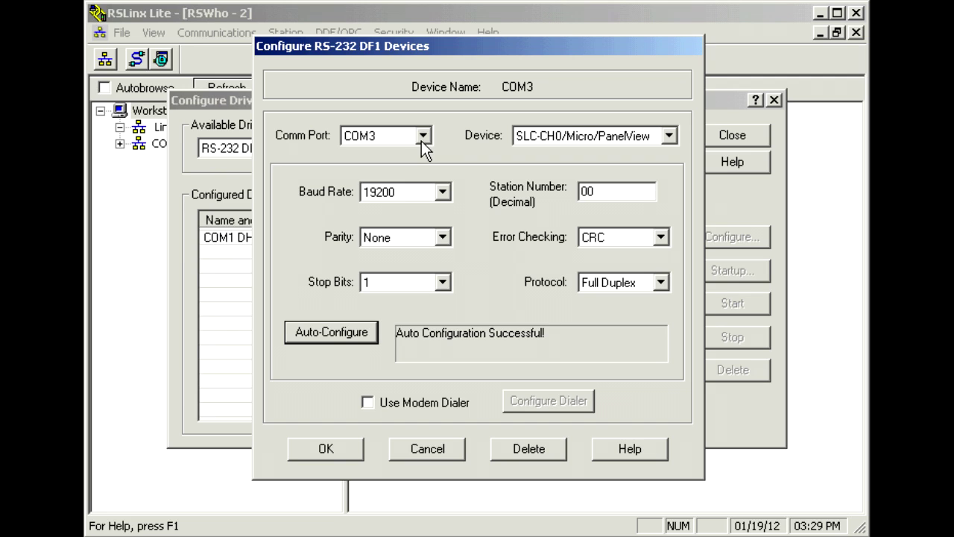
left_click(348, 449)
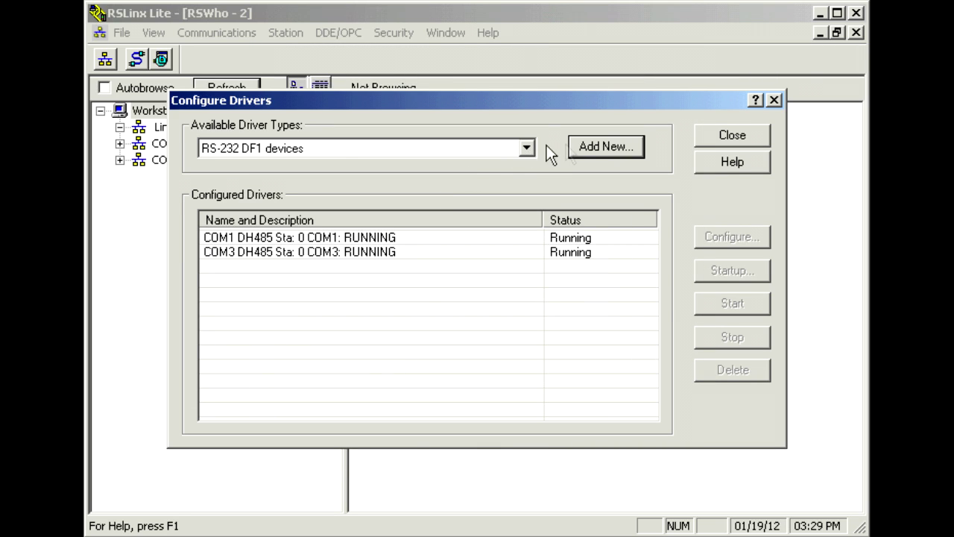
- Add a third RS-232 DF1 devices driver named COM5
left_click(585, 145)
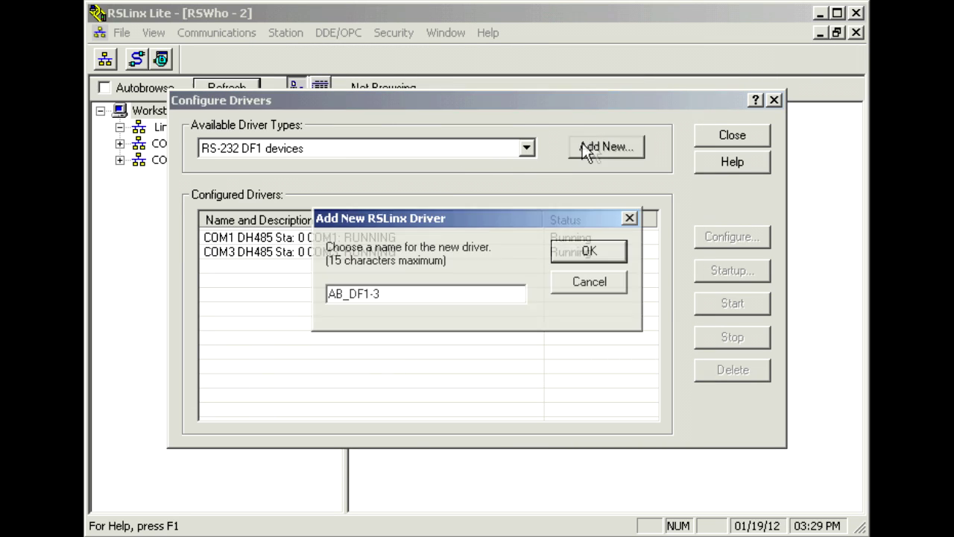
double_click(407, 297)
type("COM5")
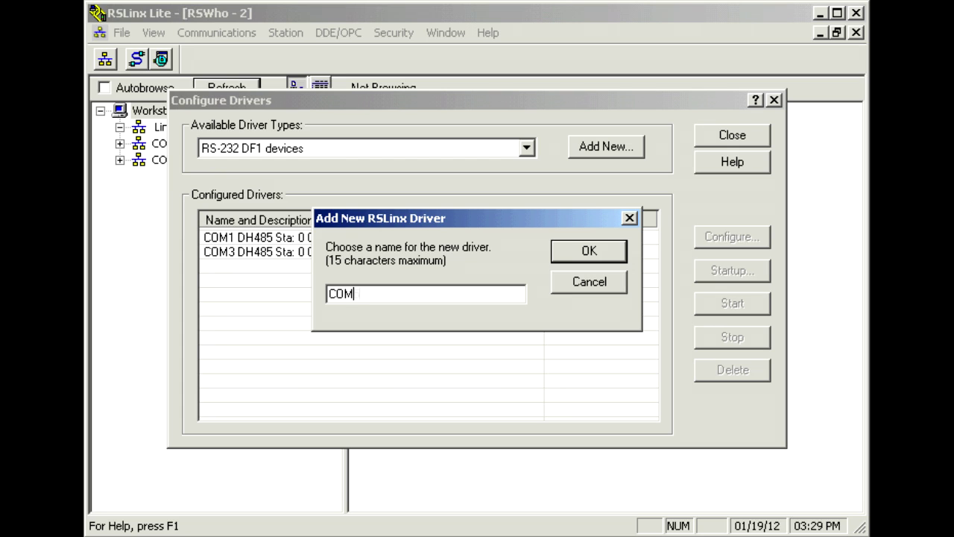
left_click(590, 252)
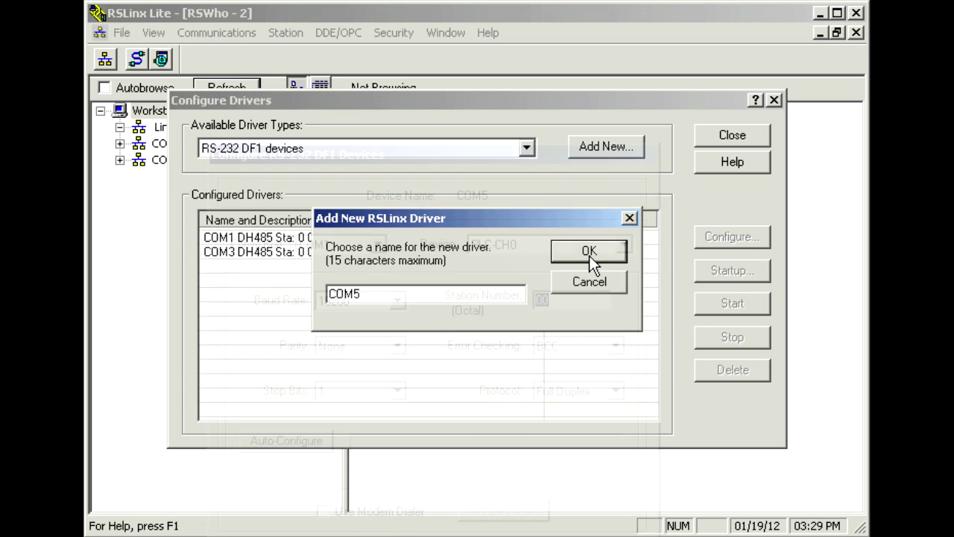
- Configure the COM5 driver with comm port COM5 and device SLC-CH0/Micro/PanelView, auto-configure it and accept the settings
left_click(379, 246)
left_click(379, 289)
left_click(379, 289)
left_click(341, 288)
left_click(481, 246)
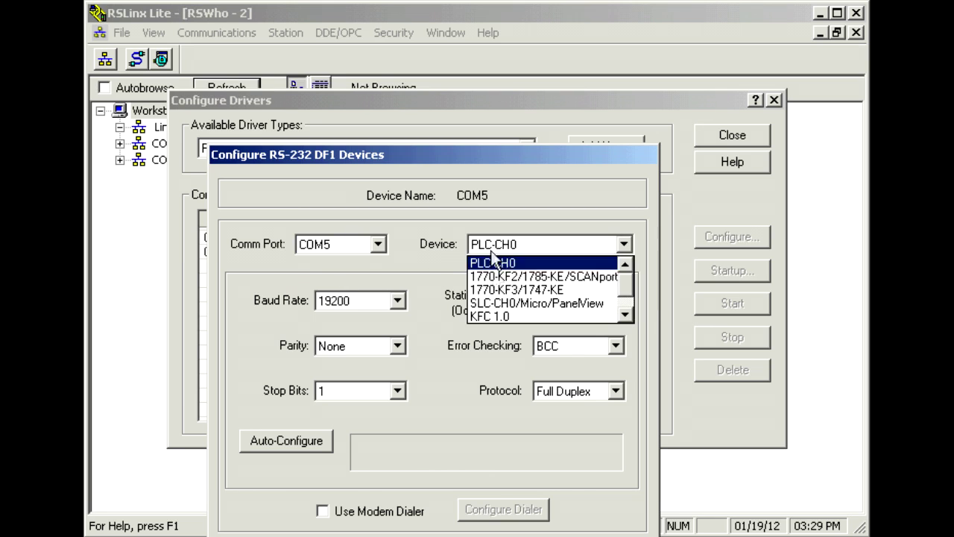
left_click(537, 305)
left_click(316, 440)
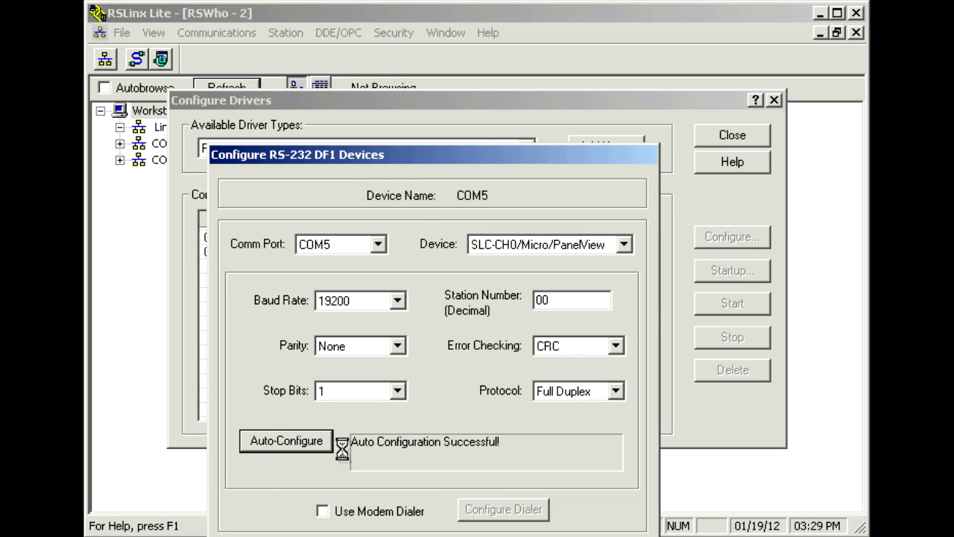
left_click_drag(435, 164, 500, 89)
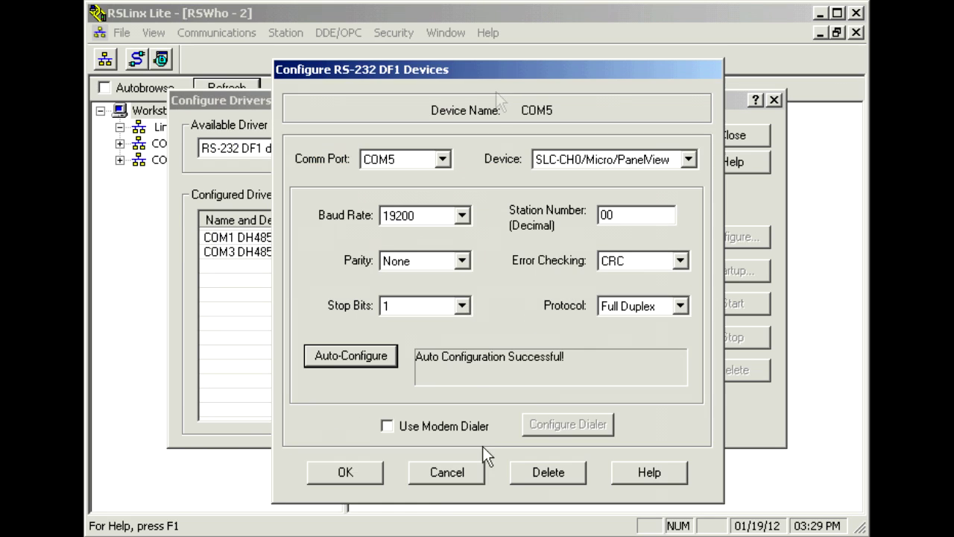
left_click(371, 474)
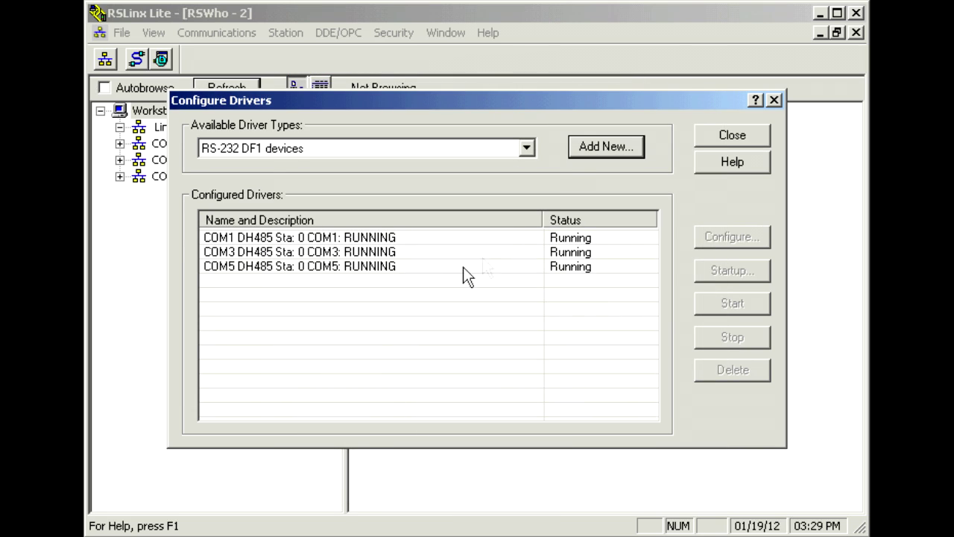
- Add a fourth RS-232 DF1 devices driver named COM7
left_click(576, 145)
left_click_drag(457, 292, 238, 299)
type("COM7")
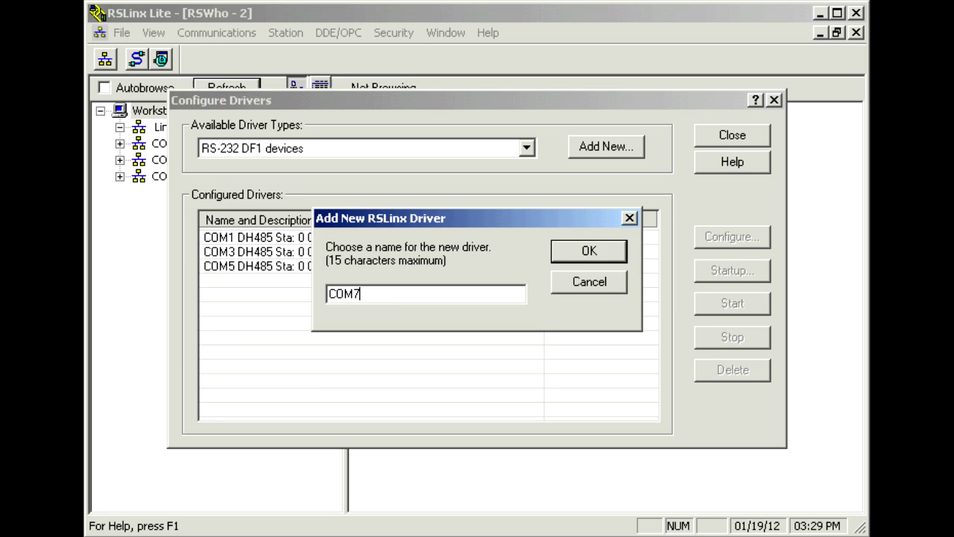
left_click(558, 257)
- Configure the COM7 driver with comm port COM7 and device SLC-CH0/Micro/PanelView, auto-configure it, accept the settings and close the driver configuration
left_click(378, 246)
left_click(381, 287)
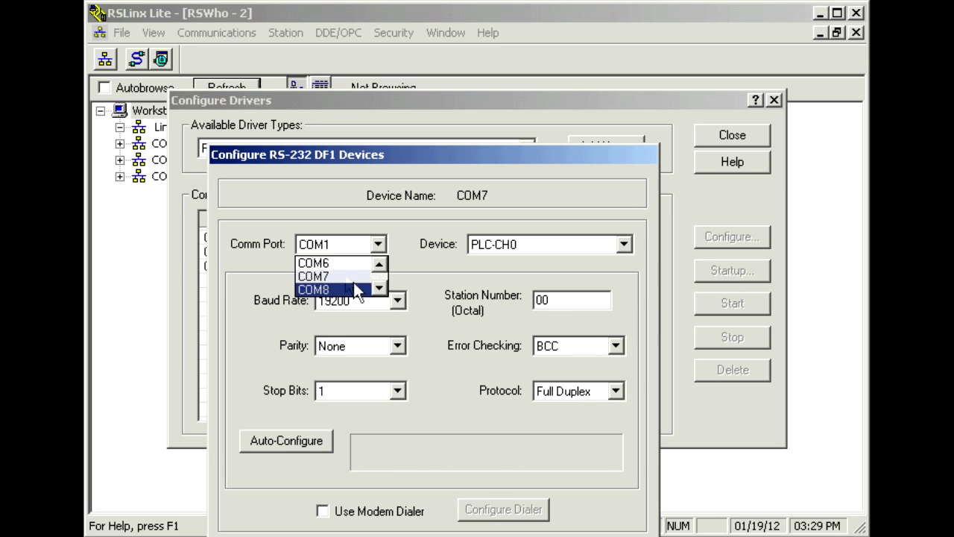
left_click(328, 275)
left_click(491, 246)
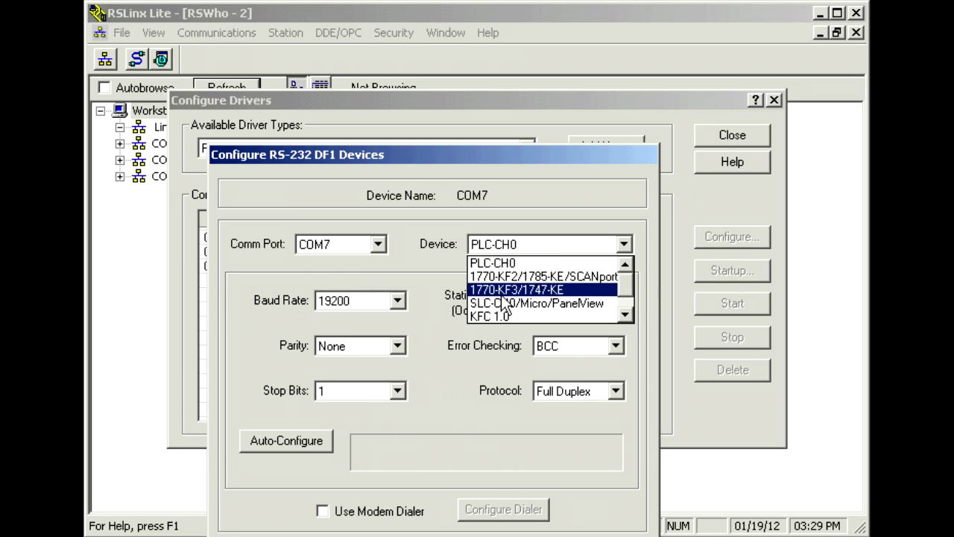
left_click(506, 306)
left_click(283, 440)
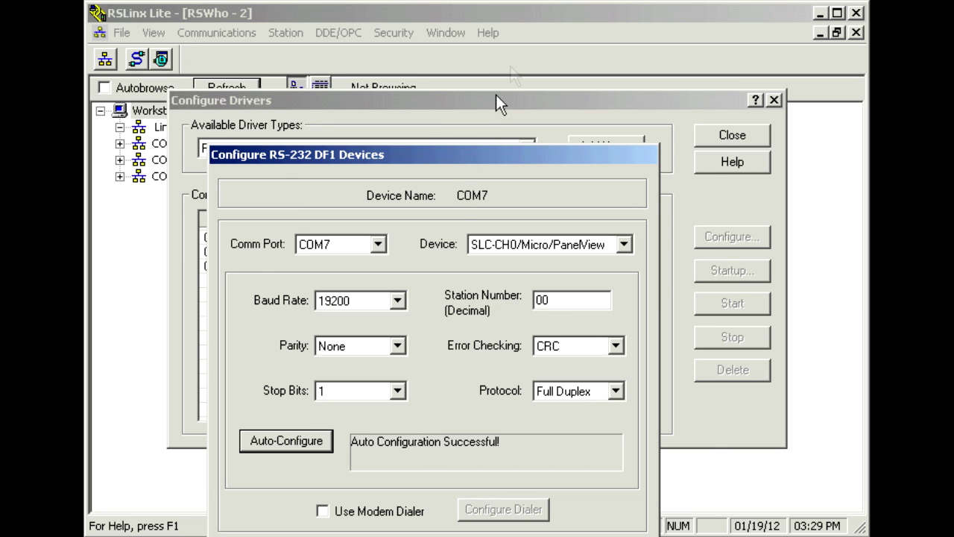
left_click_drag(496, 95, 496, 36)
left_click(358, 451)
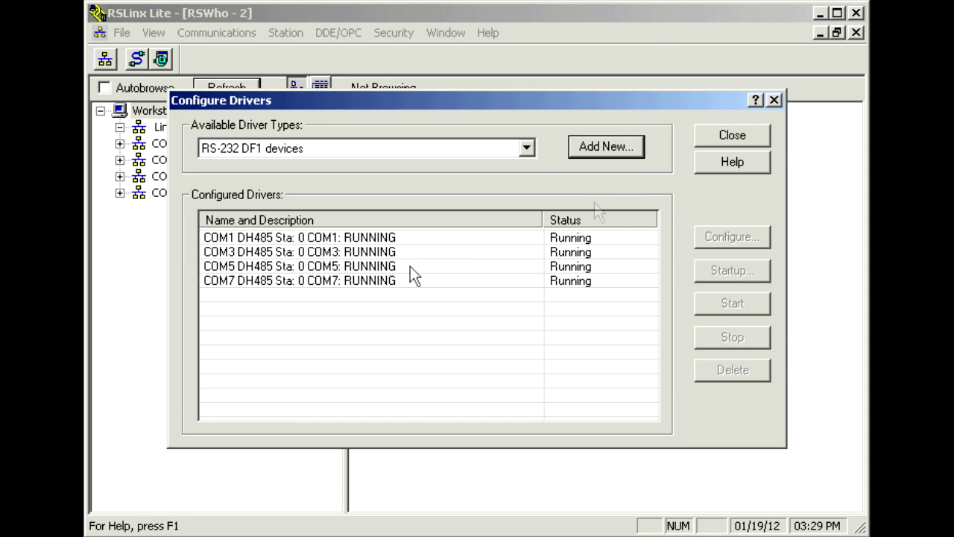
left_click(718, 138)
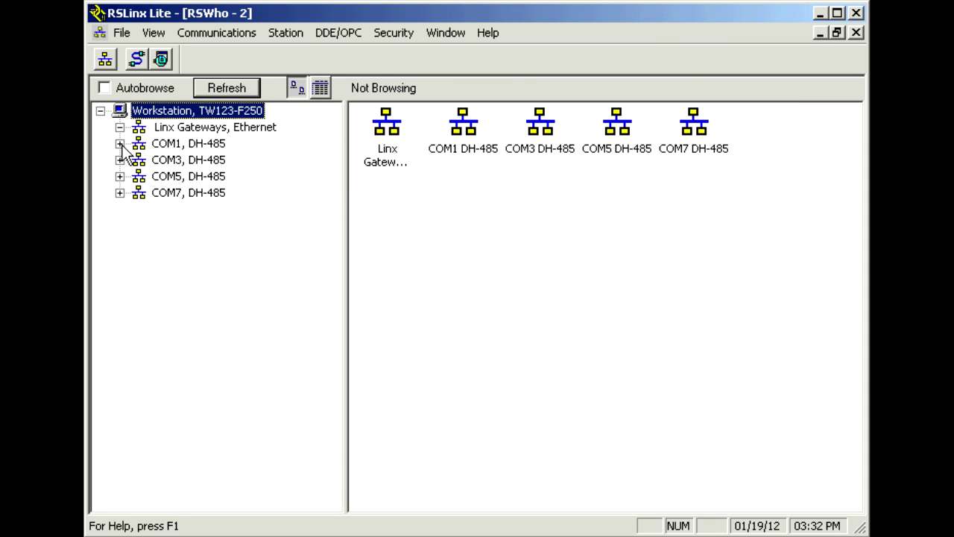
- Expand the COM1, COM3, COM5 and COM7 DH-485 networks in the RSWho tree to show their nodes
left_click(120, 144)
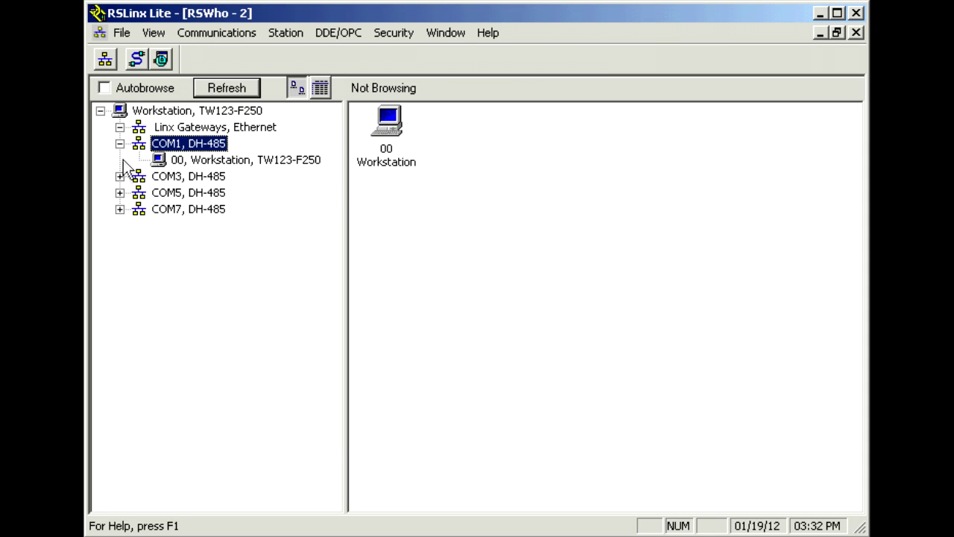
left_click(120, 177)
left_click(120, 209)
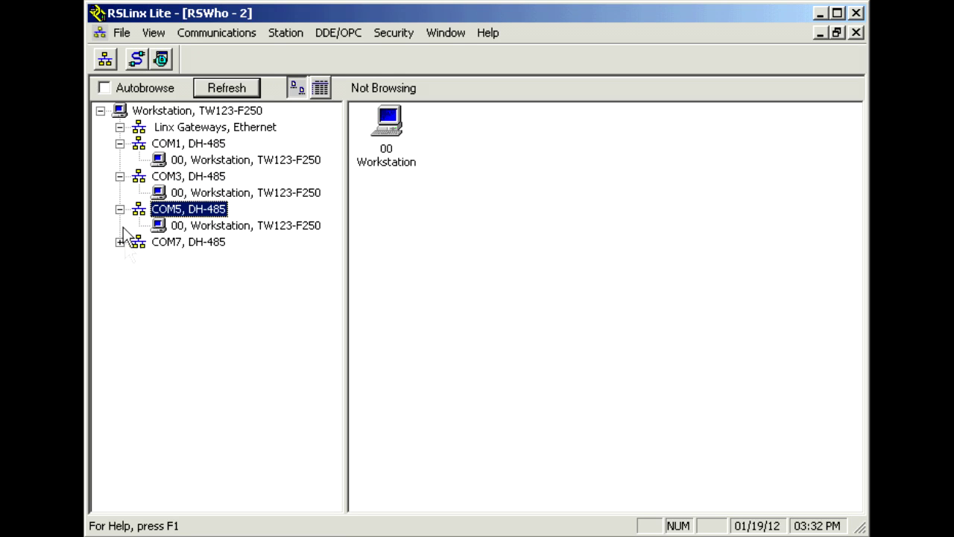
left_click(120, 242)
- Enable Autobrowse and browse the COM7, COM5, COM3 and COM1 networks in turn for connected devices
left_click(120, 90)
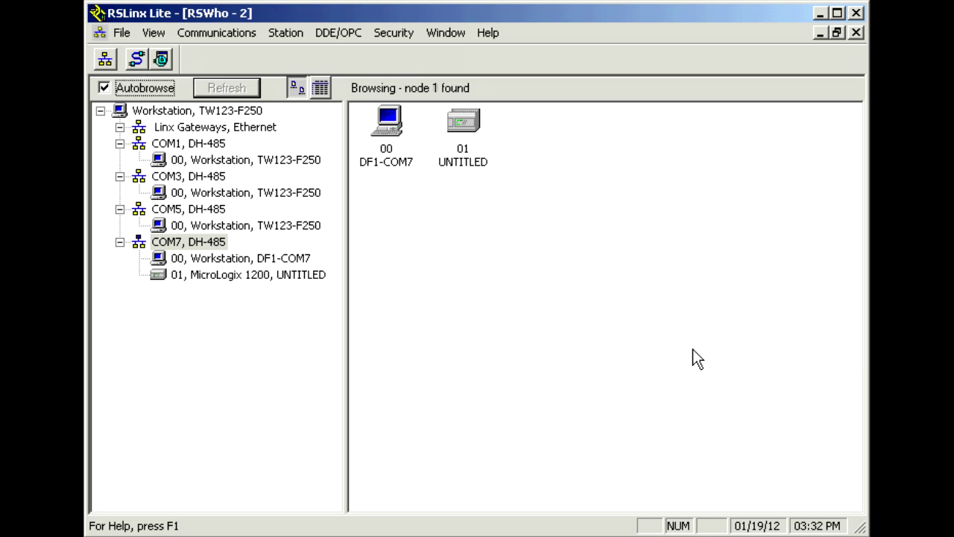
left_click(205, 209)
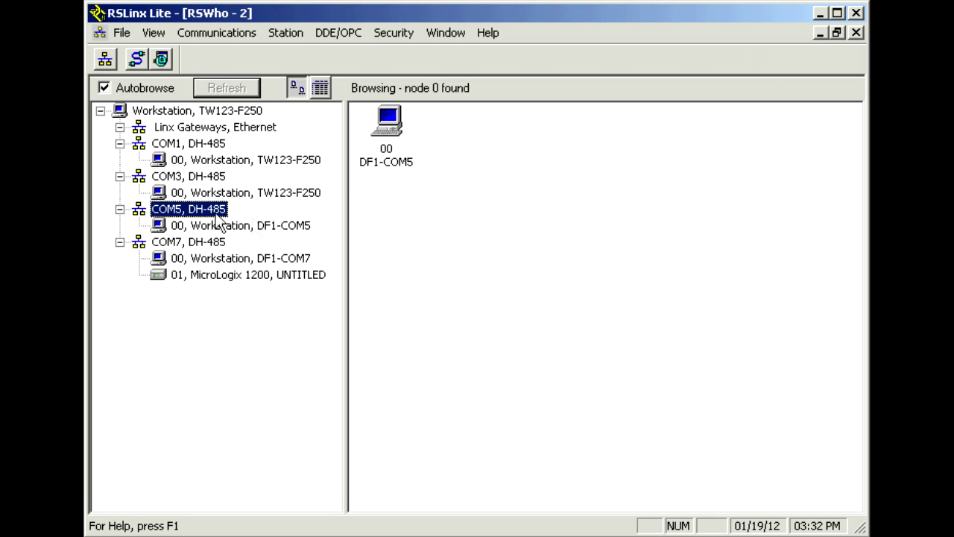
left_click(223, 177)
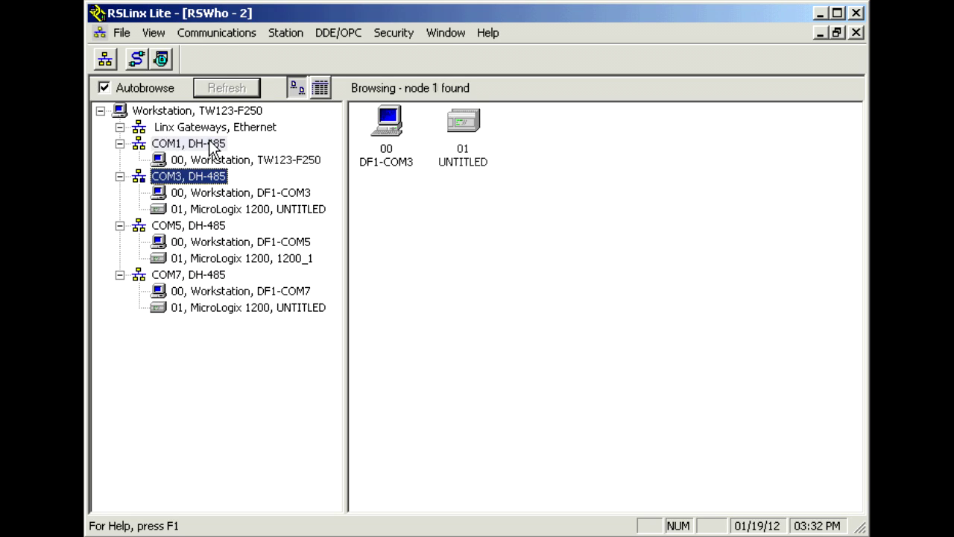
left_click(212, 144)
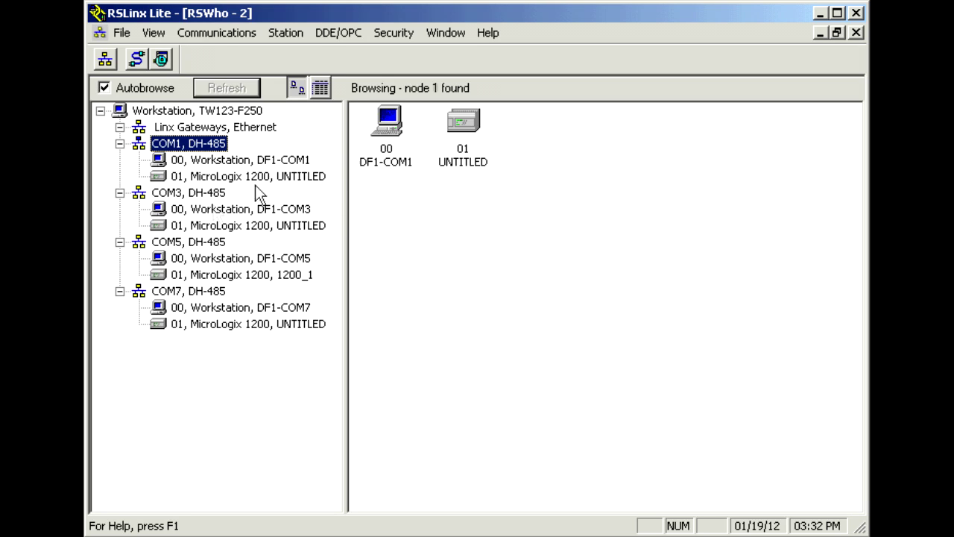